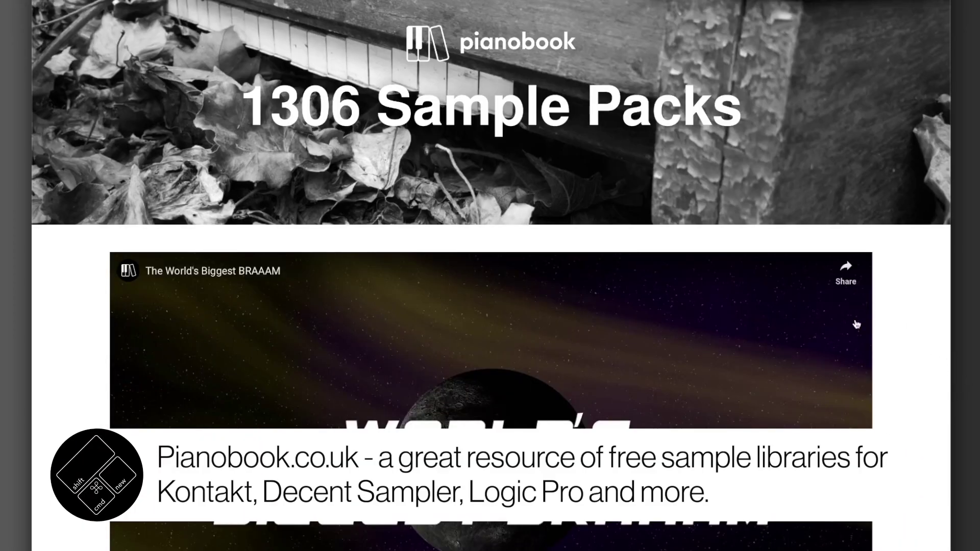
scroll(896, 341, "down", 12)
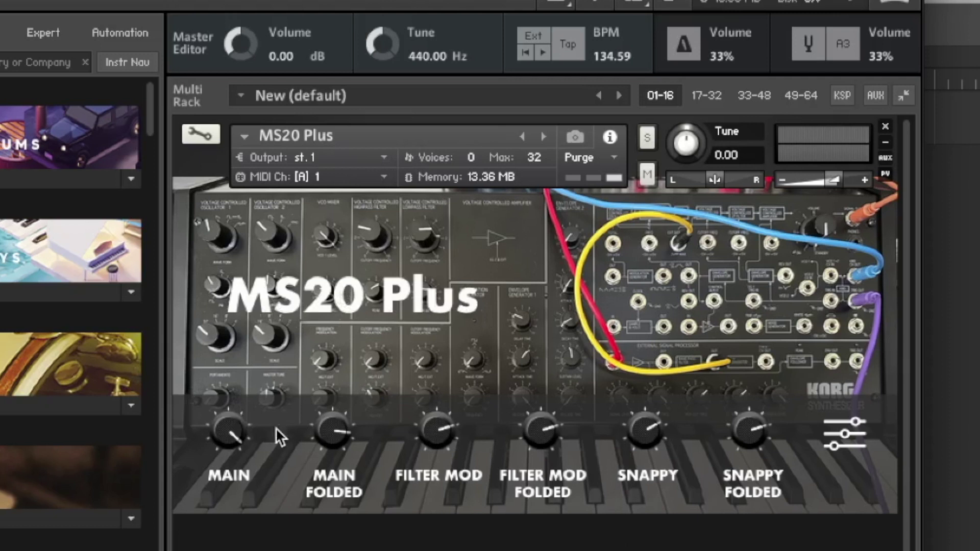
Step: Examine the two control pages of the MS20 Plus instrument in Kontakt
left_click(669, 489)
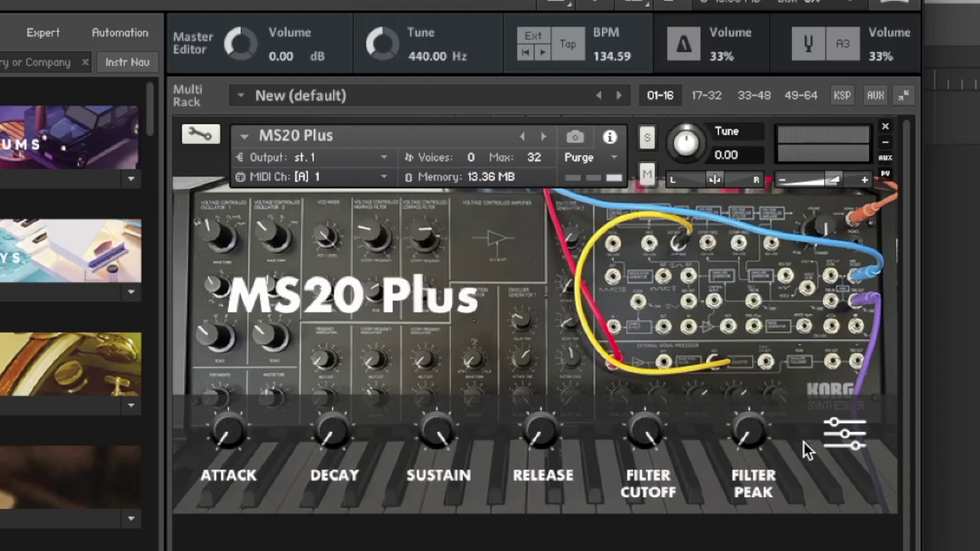
left_click(835, 433)
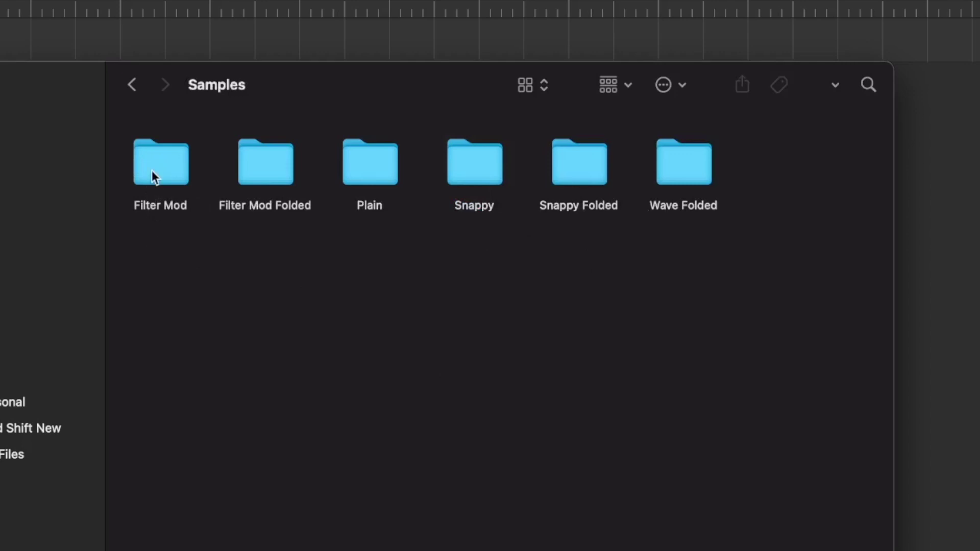
Step: In Finder, look through the Filter Mod, Filter Mod Folded and Plain folders of the Samples folder
double_click(152, 171)
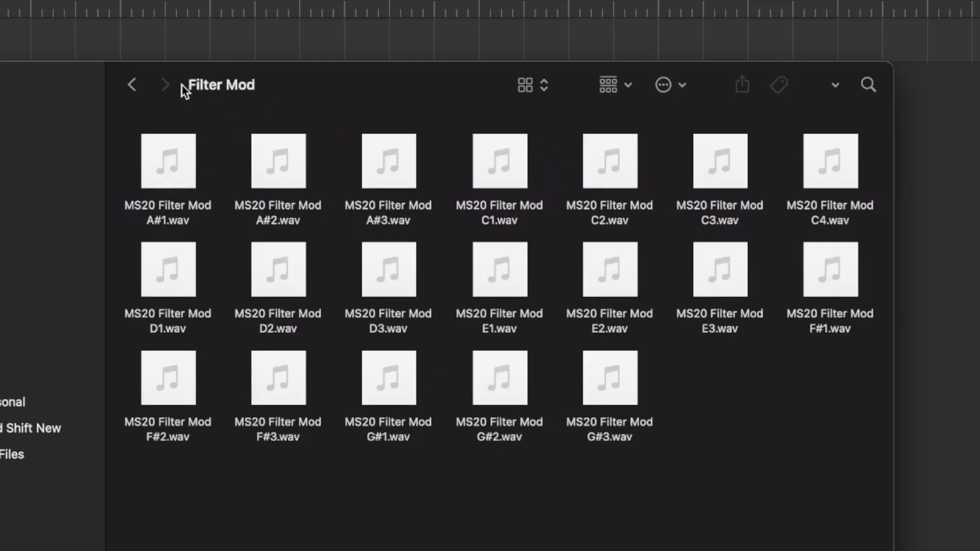
left_click(131, 87)
double_click(250, 152)
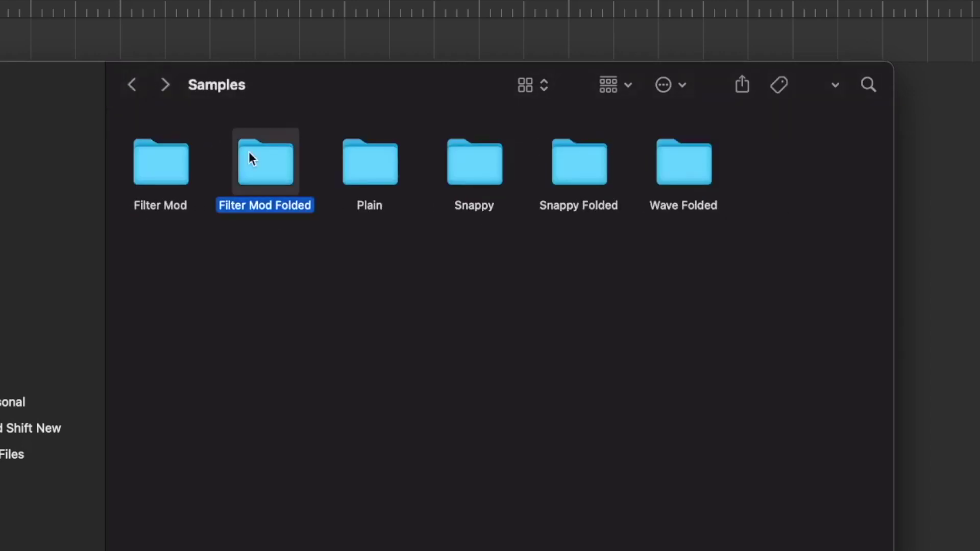
left_click(132, 86)
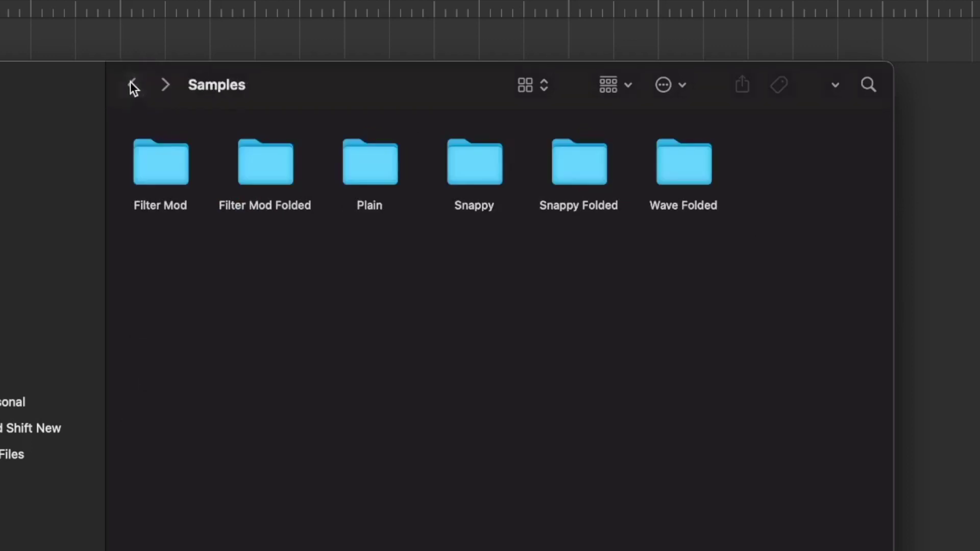
double_click(377, 180)
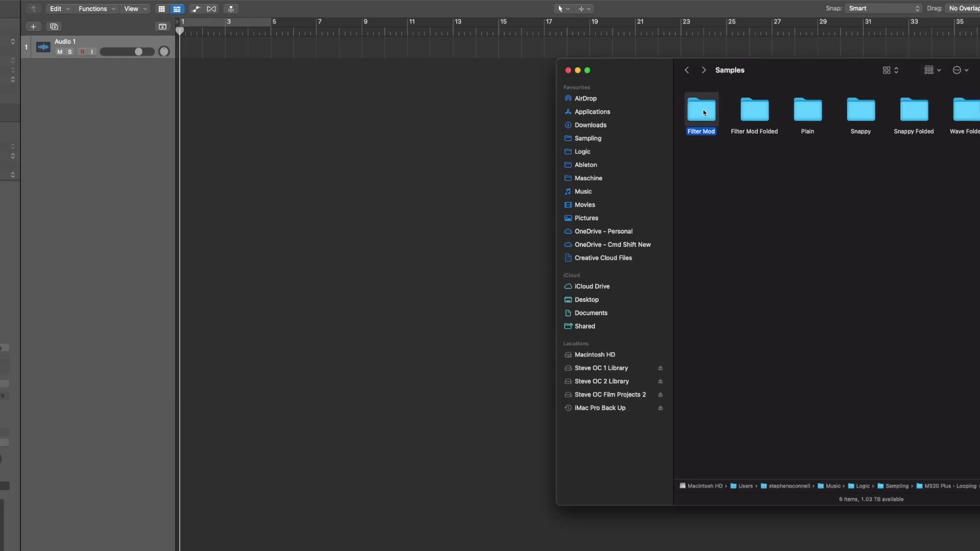
Step: Add all WAV files from the Filter Mod folder to the Logic Pro project, creating new tracks for them
double_click(704, 113)
left_click_drag(960, 261, 182, 130)
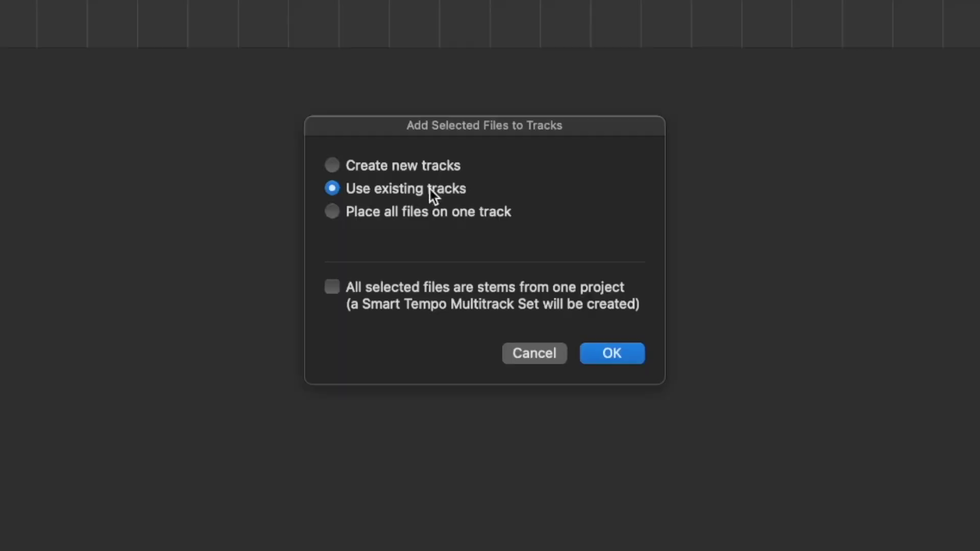
left_click(427, 170)
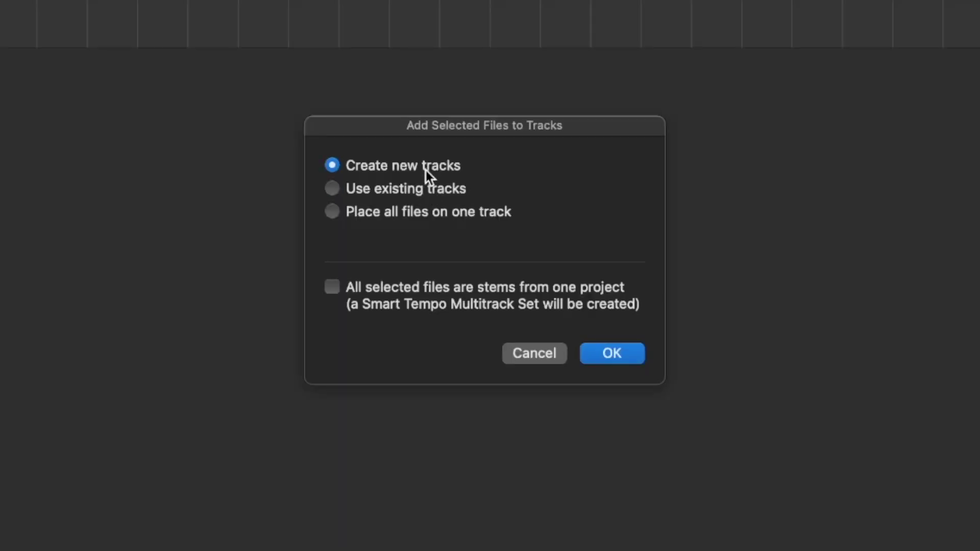
key("Return")
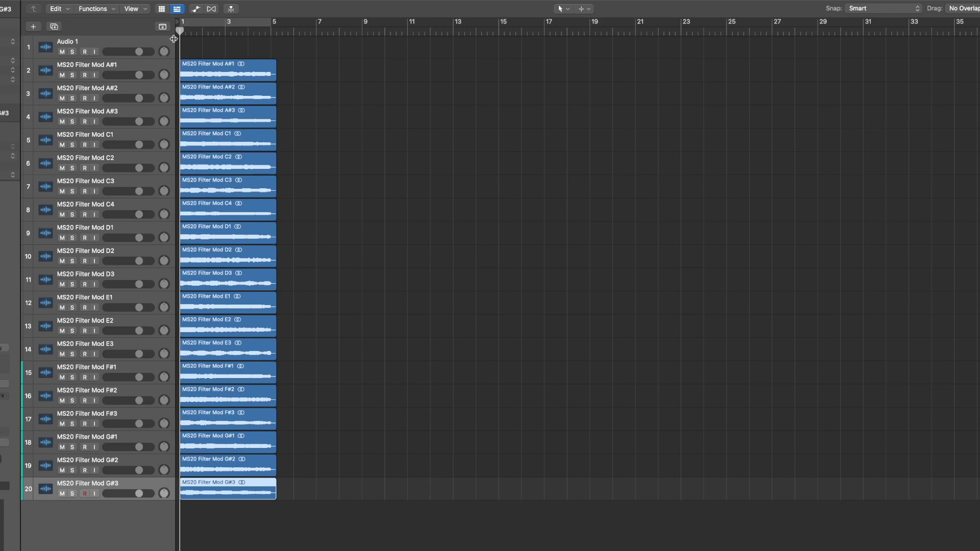
Step: Select all 19 Filter Mod regions and open the export of regions as audio files
left_click(219, 70)
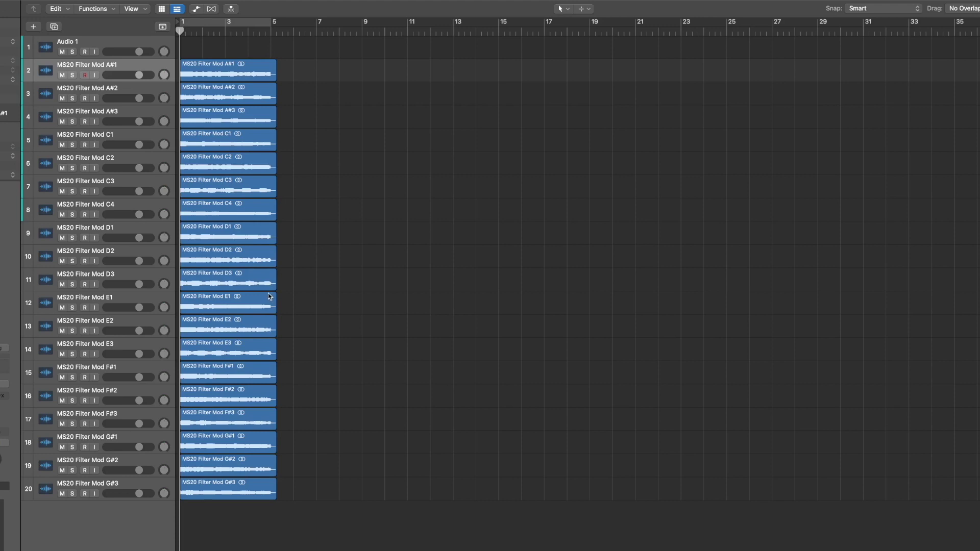
left_click_drag(330, 67, 237, 488)
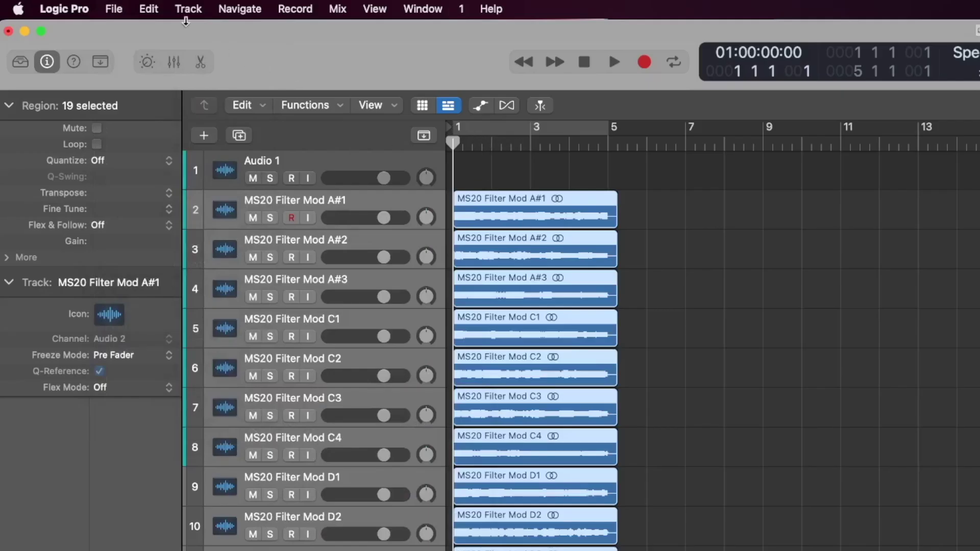
left_click(114, 8)
mouse_move(169, 404)
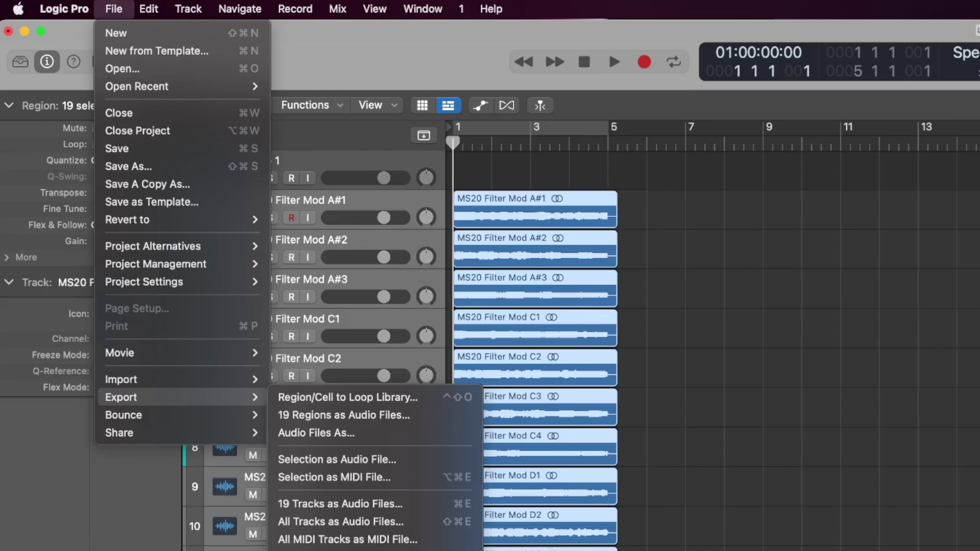
left_click(375, 416)
Step: Keep AIFF as the save format and clear the Custom and Region Name elements from the export's filename pattern
left_click(531, 249)
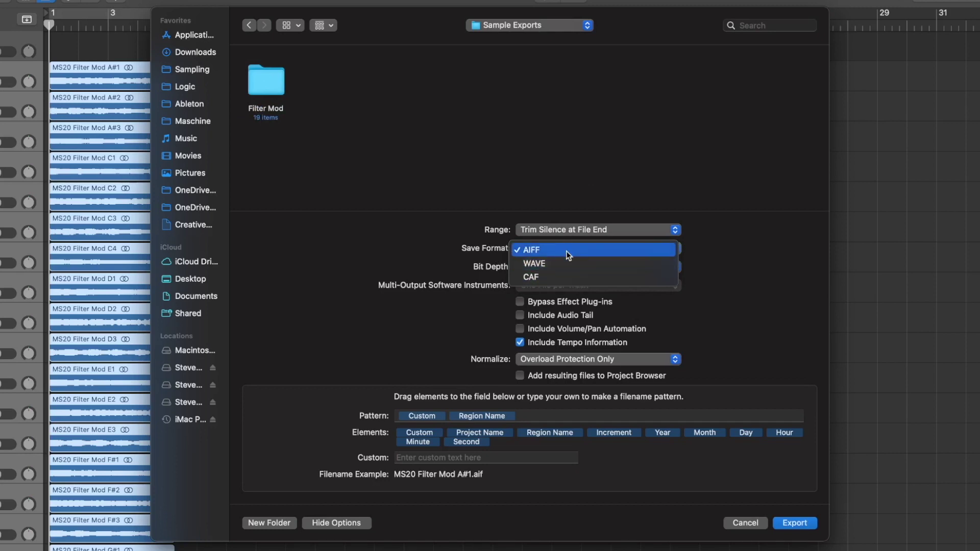
left_click(697, 292)
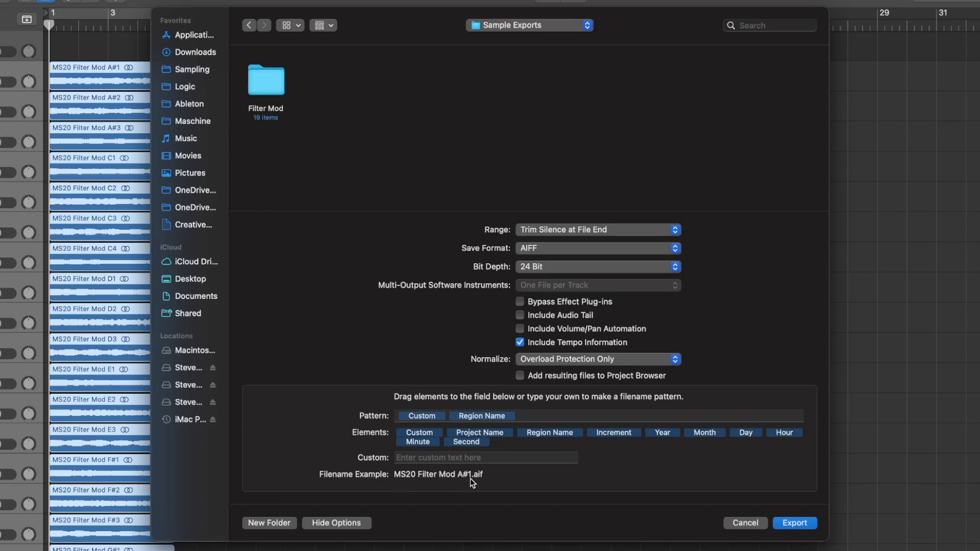
key("BackSpace")
key("BackSpace")
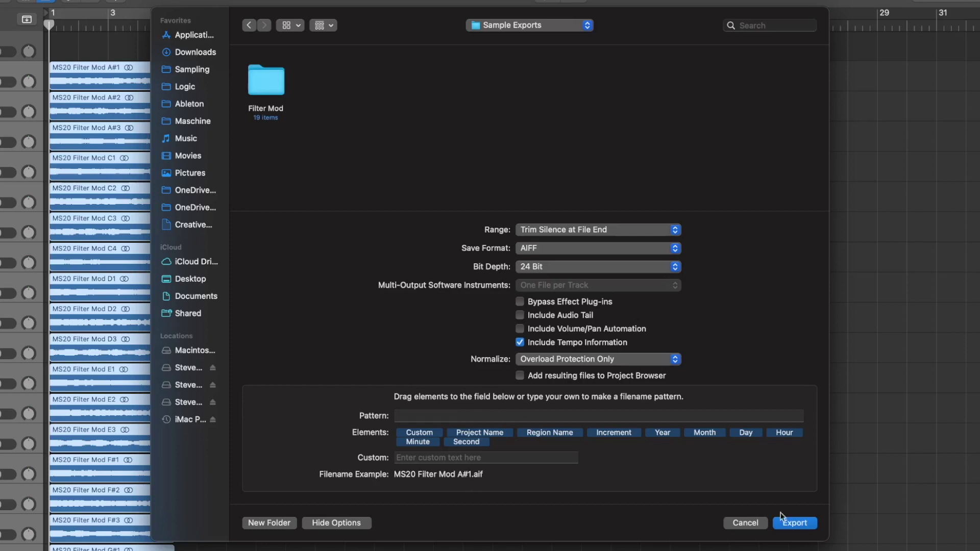
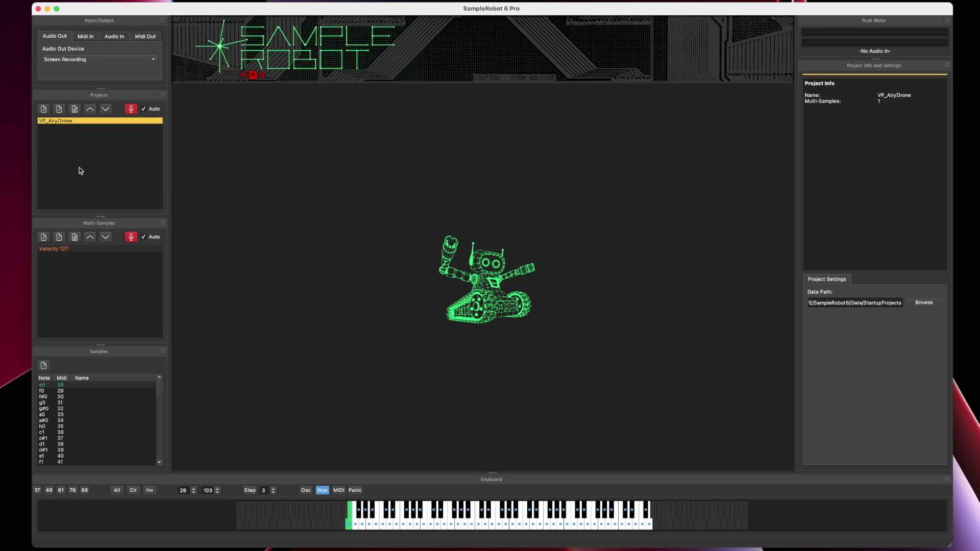
Step: In SampleRobot, remove the VP_AiryDrone project and dismiss the Project Wizard
left_click(58, 111)
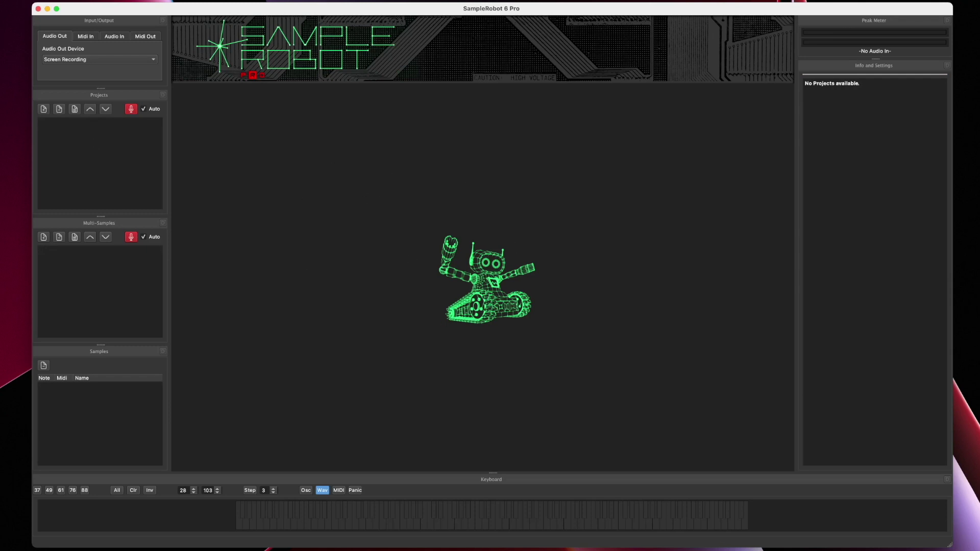
key("super+n")
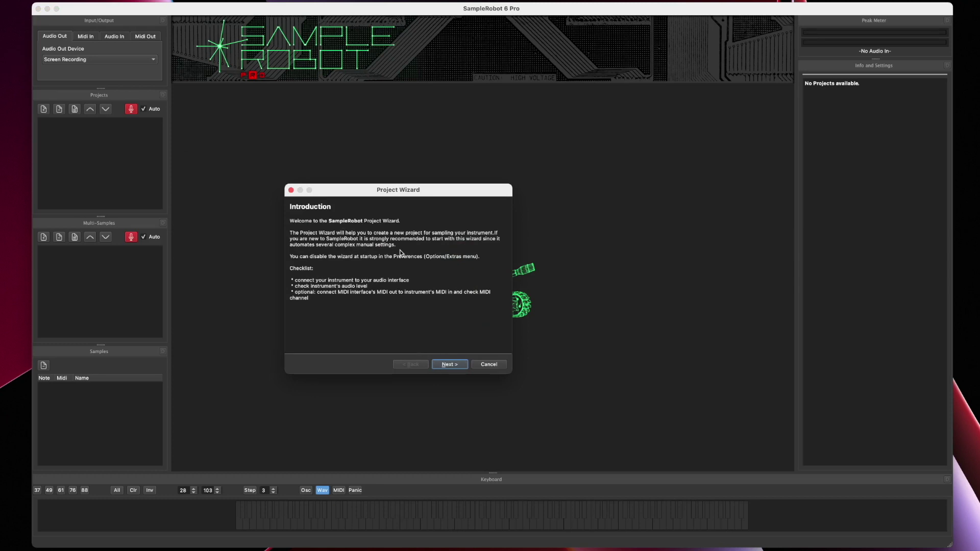
left_click(494, 365)
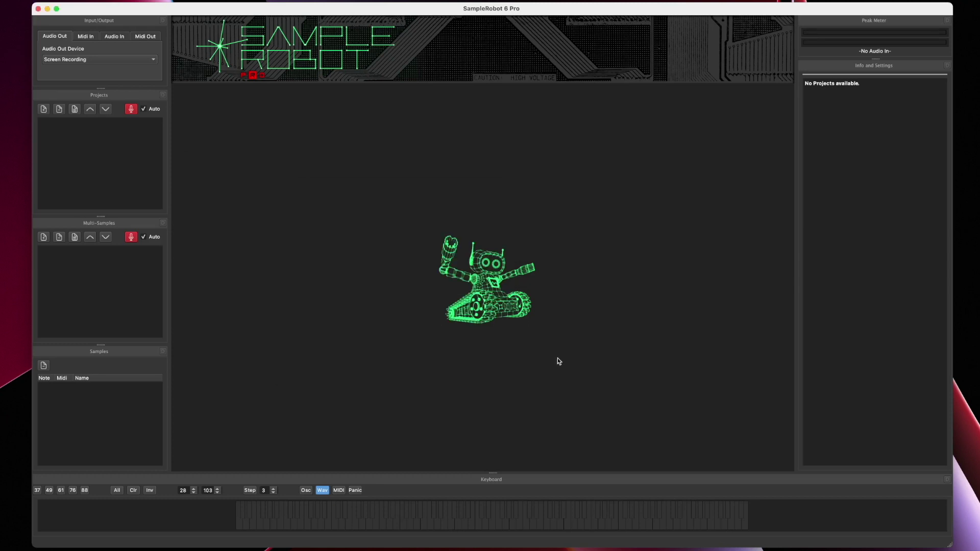
Step: Create a project named Test and add a multisample named Filter Mod to it
left_click(45, 110)
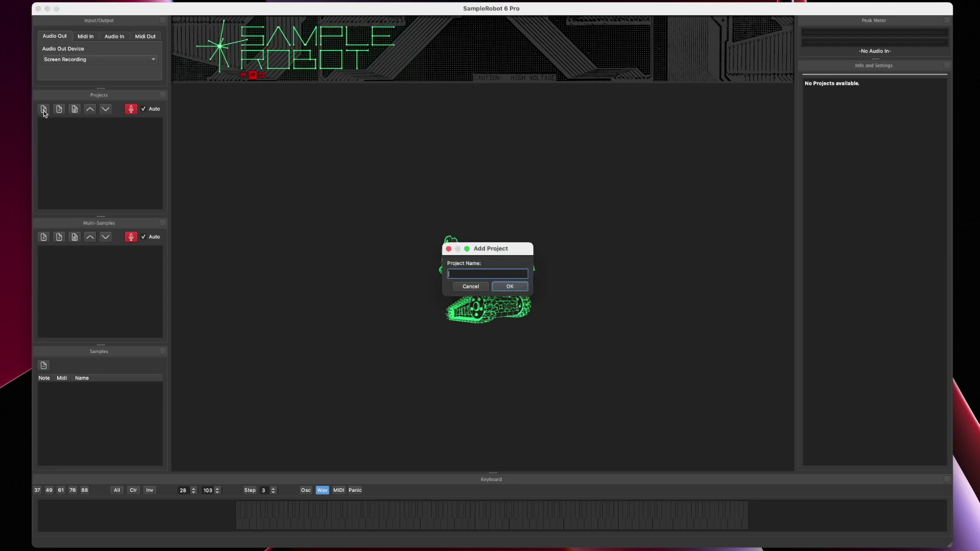
type("Test")
key("Return")
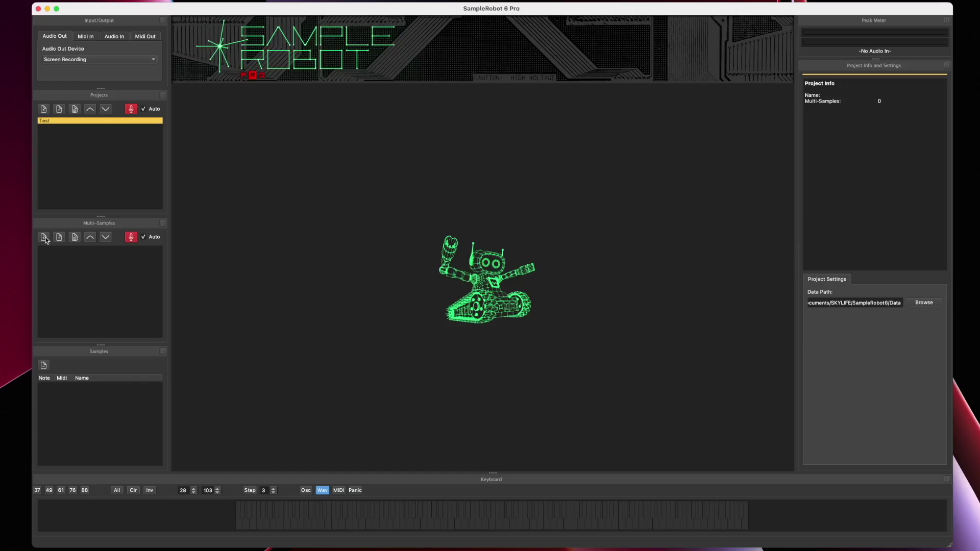
left_click(44, 237)
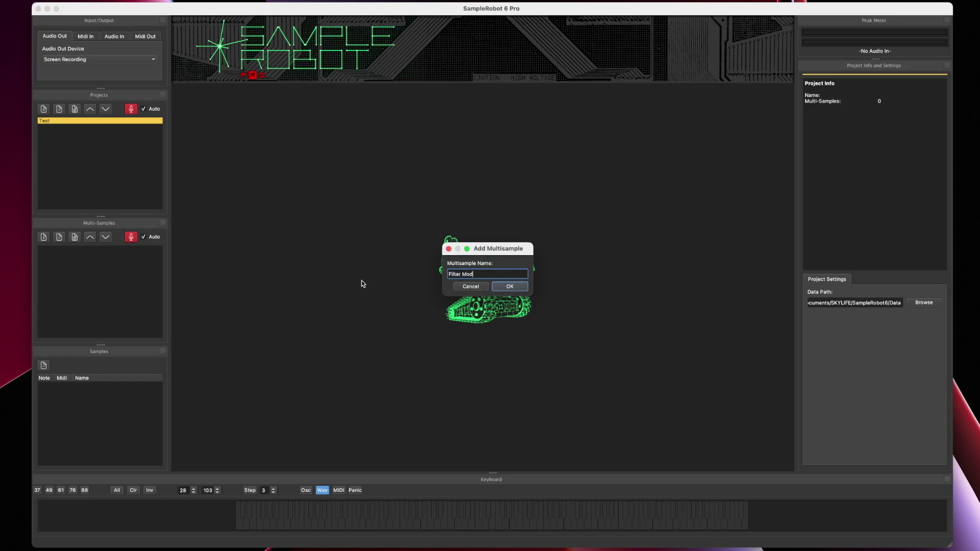
key("Return")
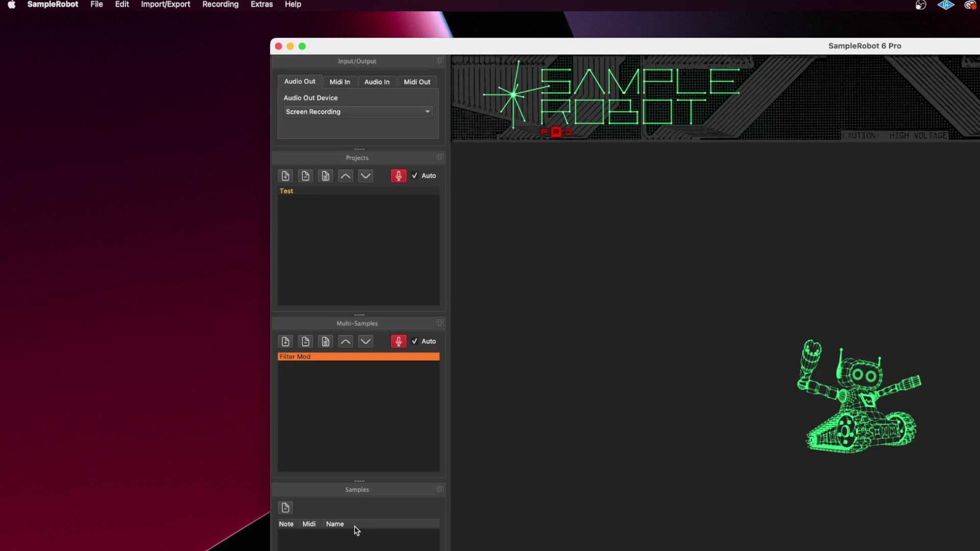
Step: Import all Filter Mod AIFF files into the multisample with No Loop, Copy to filename's Root Key and key names set to filenames
left_click(168, 5)
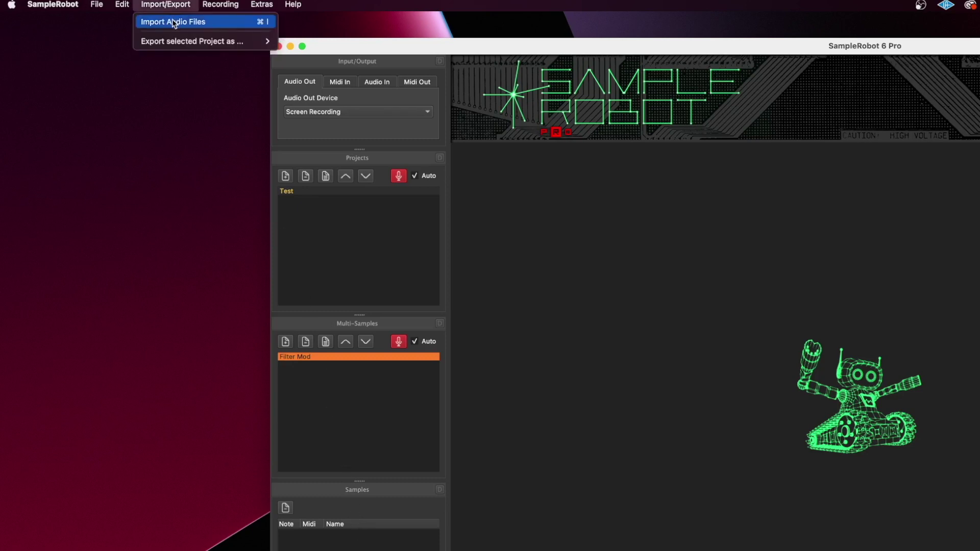
left_click(174, 21)
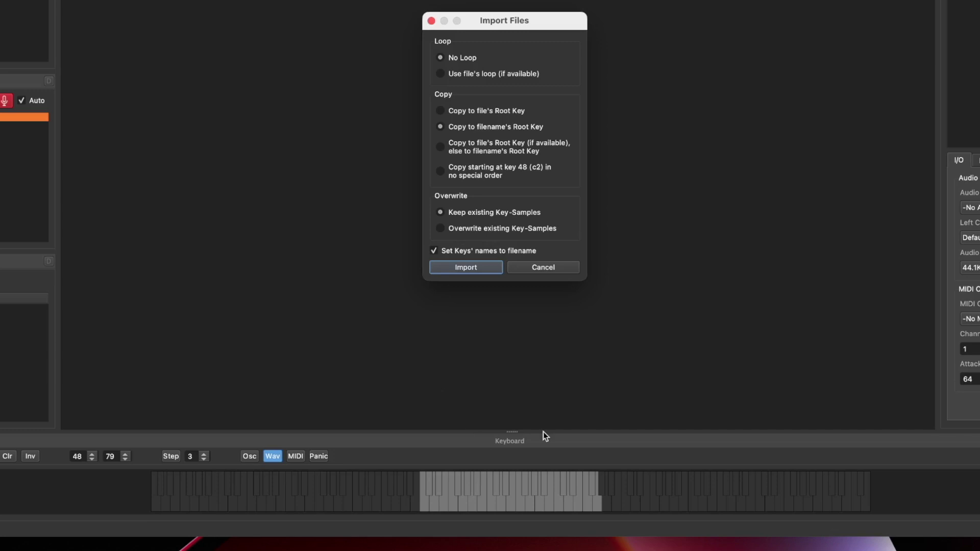
left_click(475, 268)
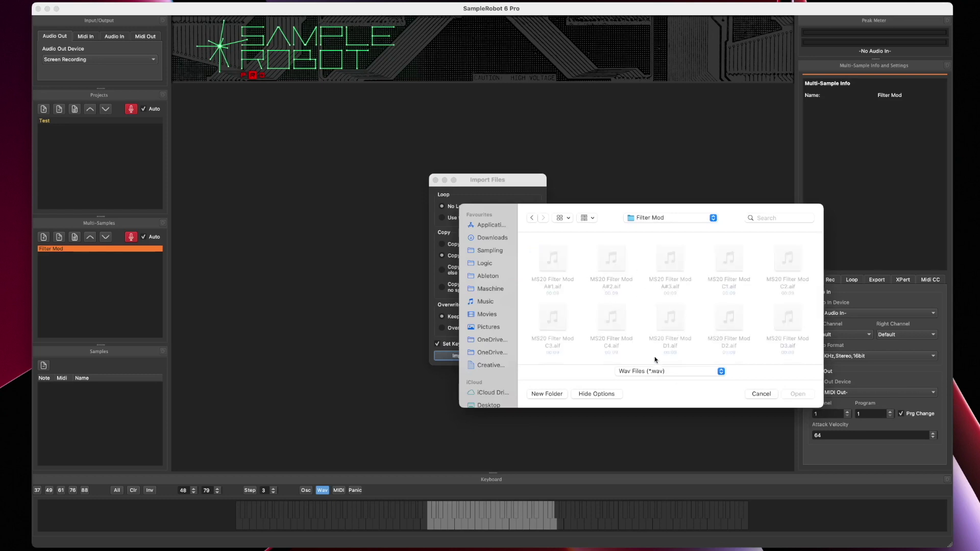
left_click(668, 372)
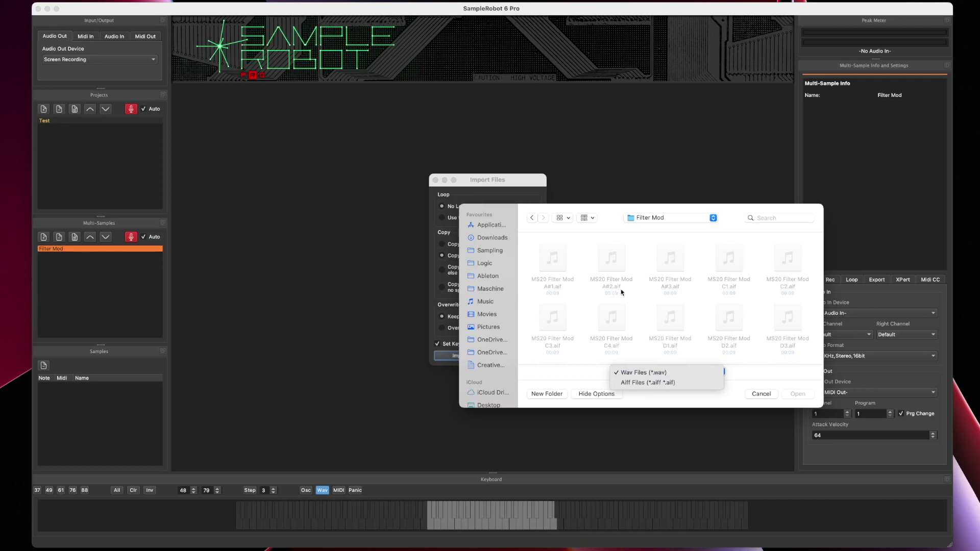
left_click(652, 383)
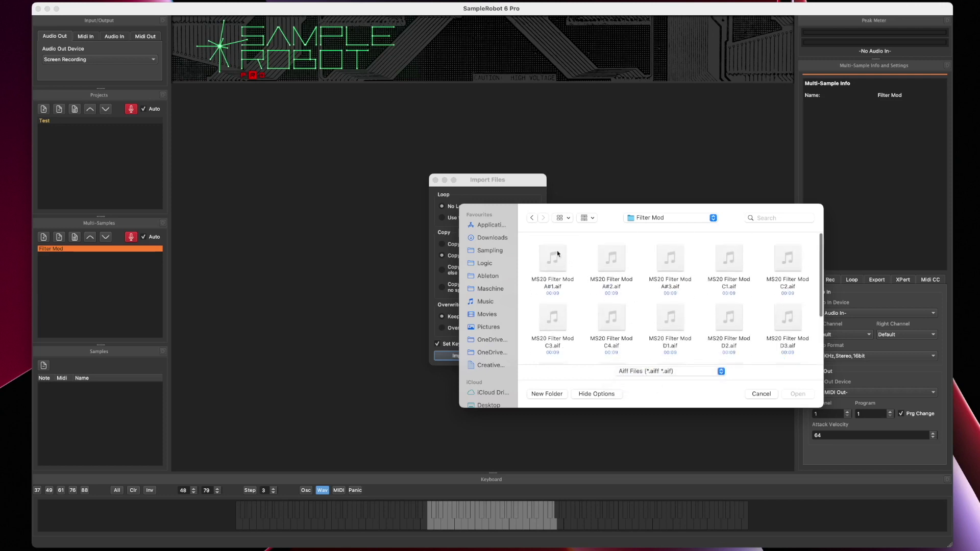
left_click_drag(533, 241, 808, 383)
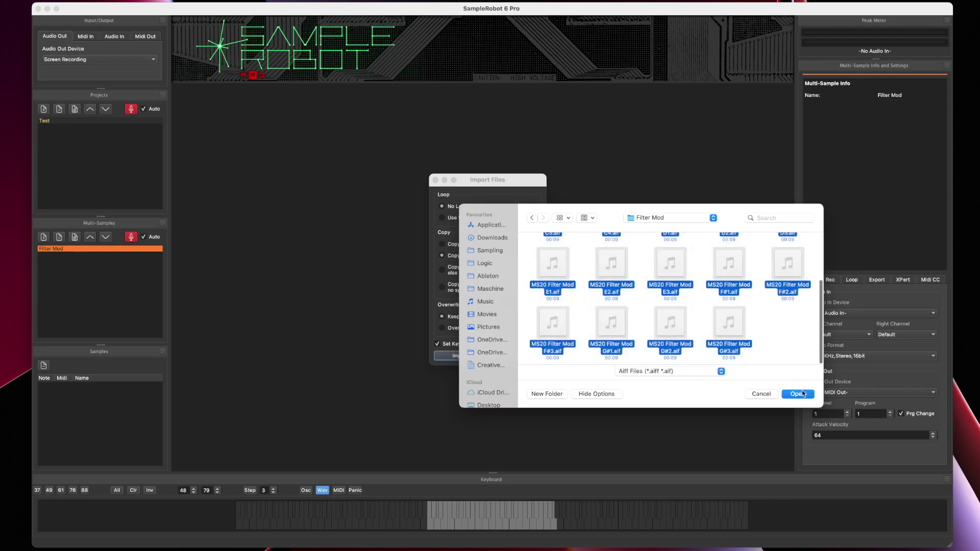
left_click(799, 394)
left_click(497, 282)
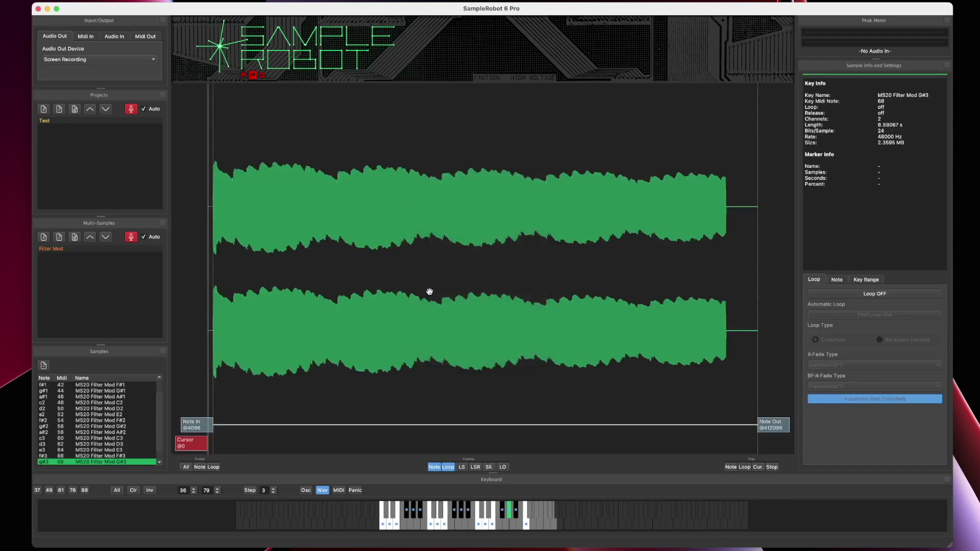
Step: Inspect the waveforms of the imported C1 and C3 samples and play the C3 note
scroll(82, 411, "up", 2)
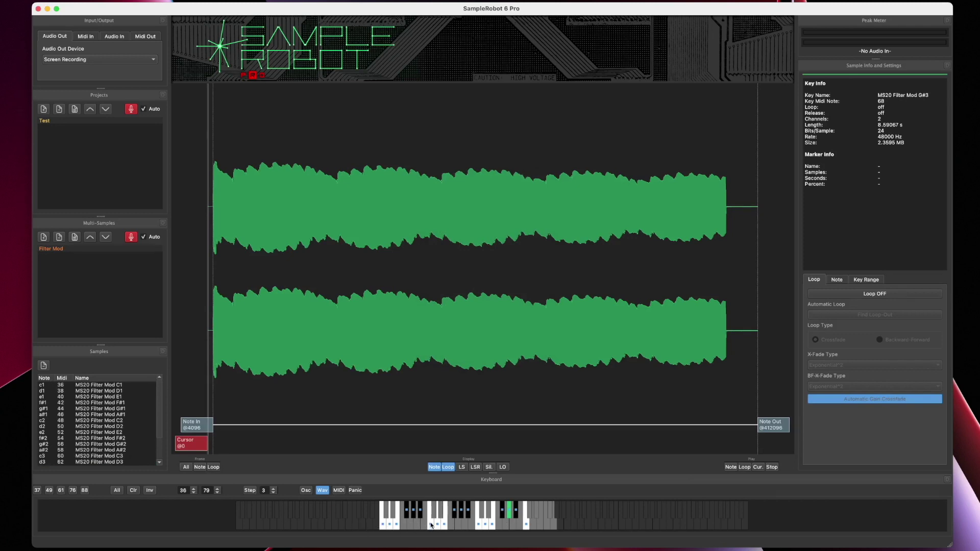
left_click(431, 525)
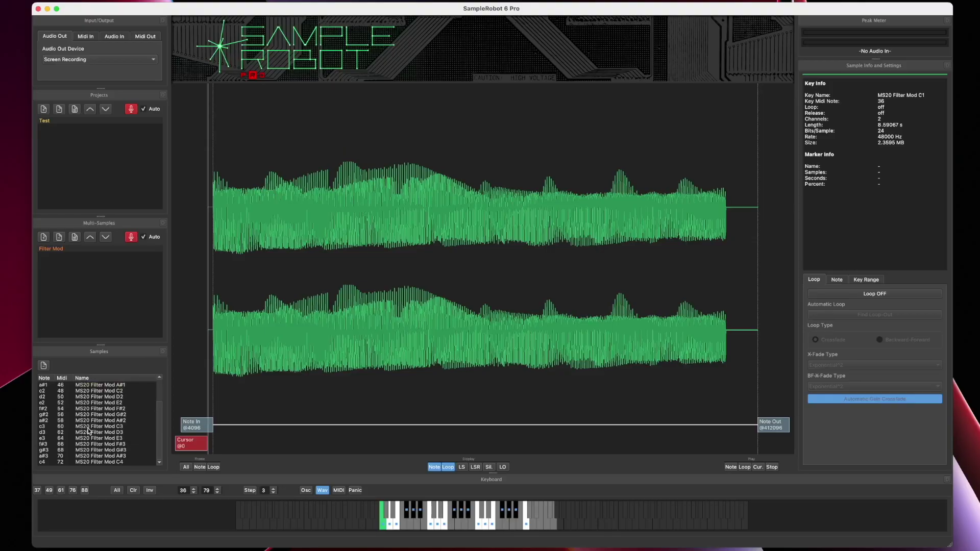
left_click(87, 428)
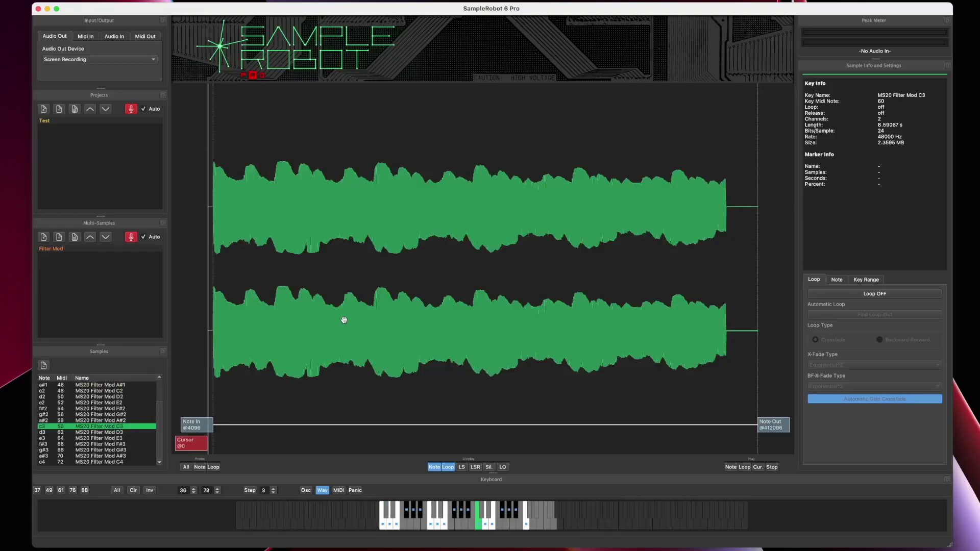
left_click(731, 468)
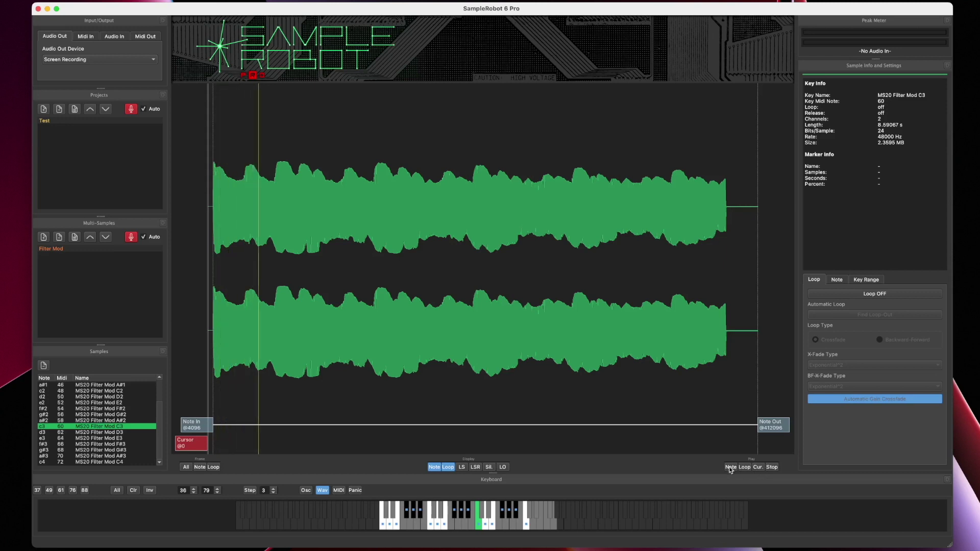
Step: Stop the C3 sample's playback, check its automatic note settings and turn its loop on
key("space")
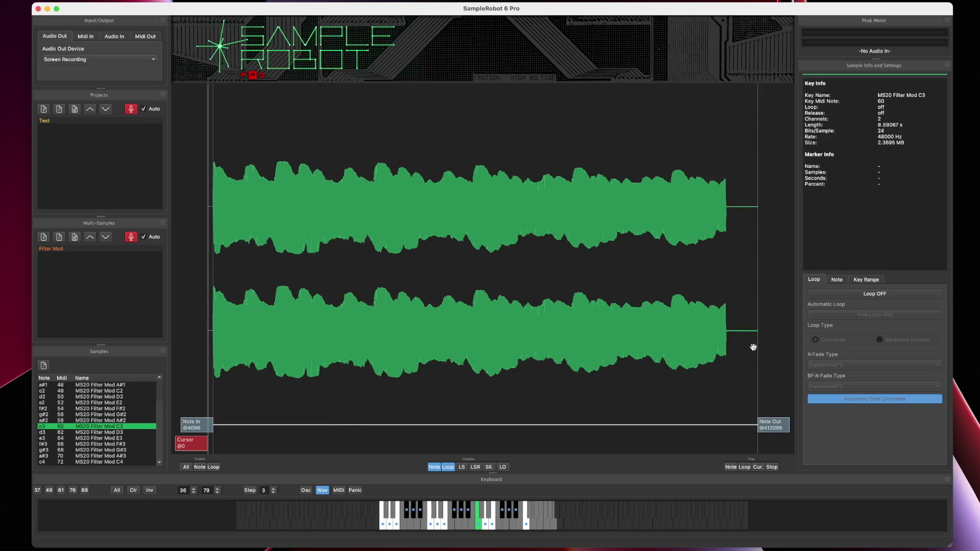
left_click(777, 425)
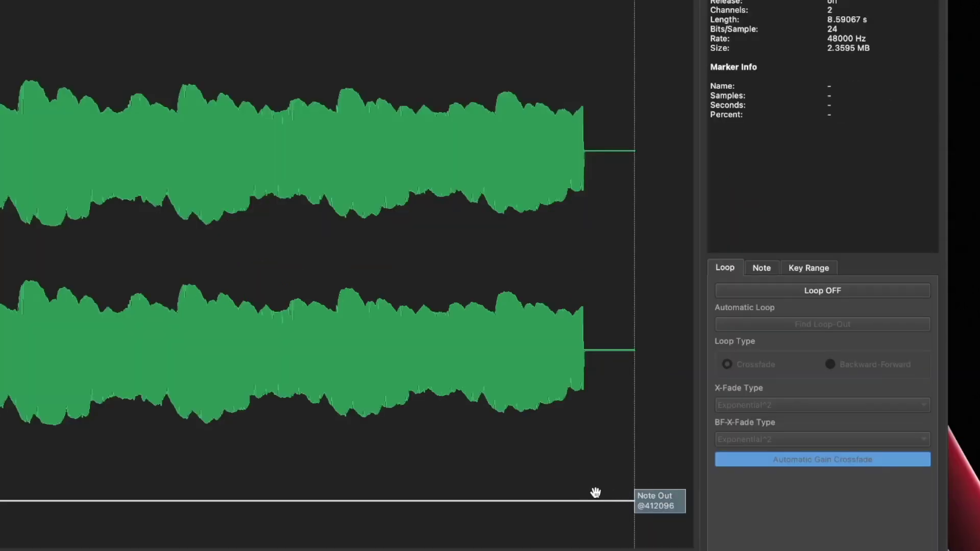
left_click(760, 268)
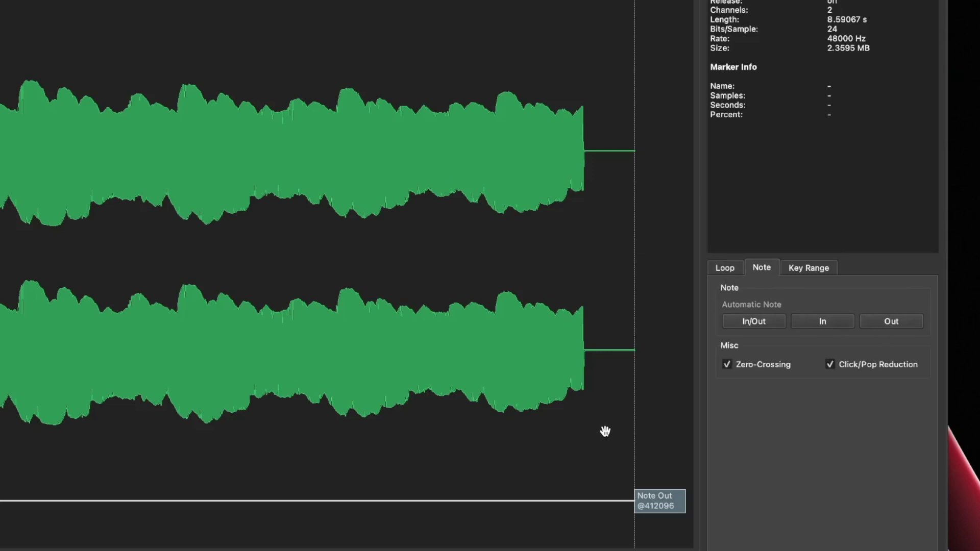
left_click(735, 268)
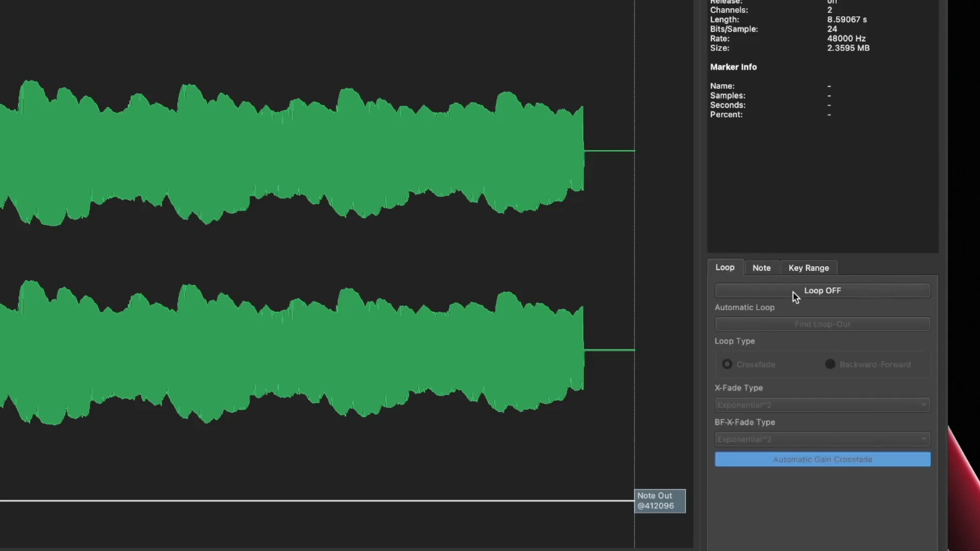
left_click(829, 292)
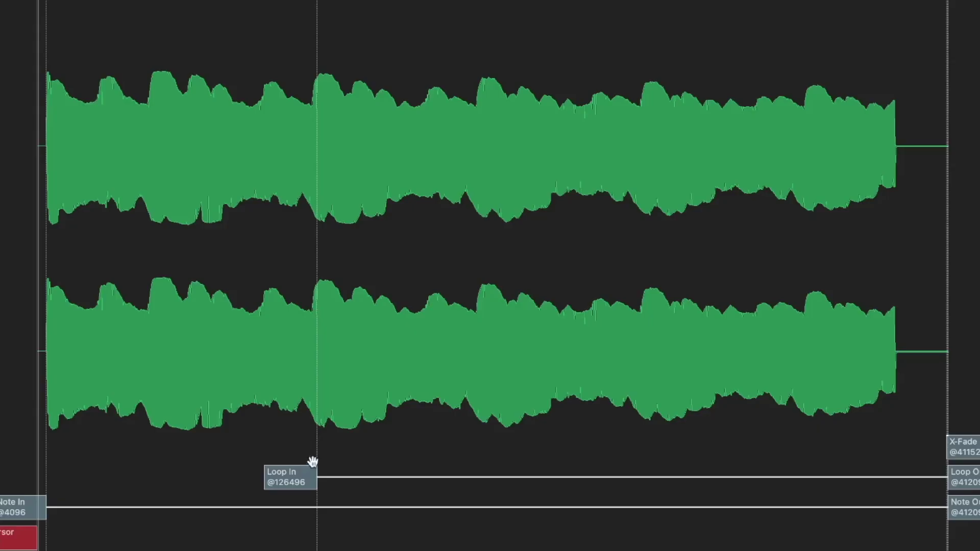
Step: Move the C3 sample's Loop In marker earlier to about 94409 and find the Loop Out point automatically
mouse_move(311, 479)
left_mouse_down()
mouse_move(232, 480)
mouse_move(343, 490)
mouse_move(243, 483)
mouse_move(305, 476)
mouse_move(309, 466)
left_mouse_up()
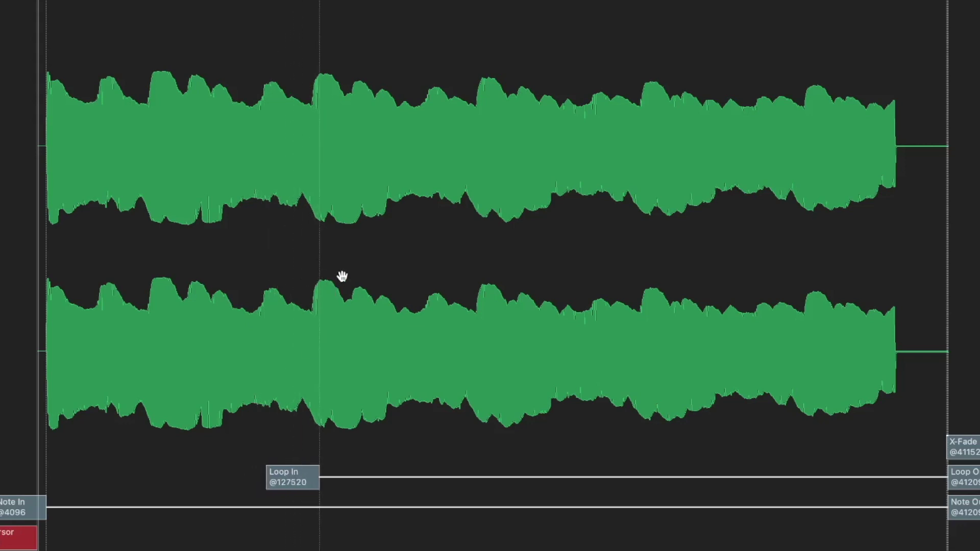
left_click_drag(298, 473, 223, 474)
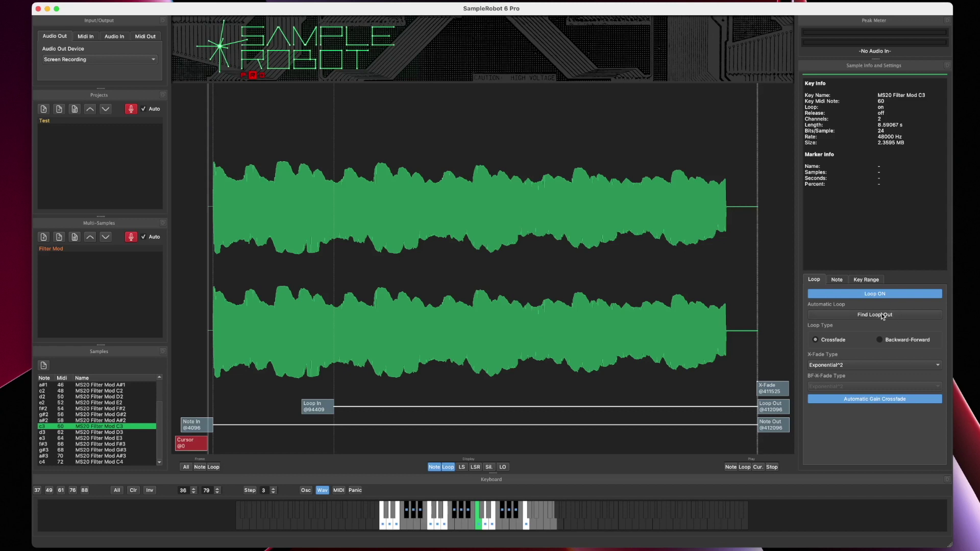
left_click(882, 316)
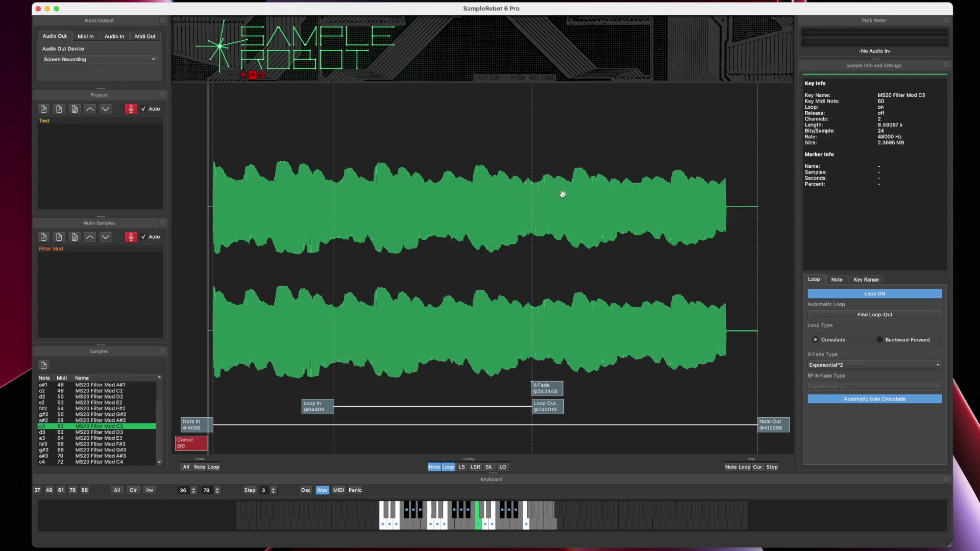
Step: Audition the C3 loop and lengthen its crossfade by moving the X-Fade marker back to about 240741
mouse_move(539, 382)
left_click(745, 468)
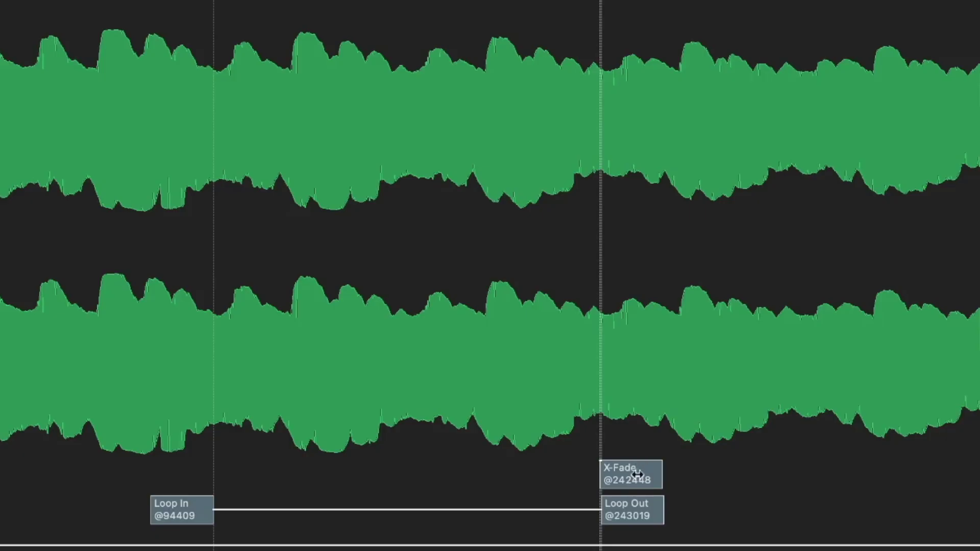
left_click_drag(638, 475, 634, 479)
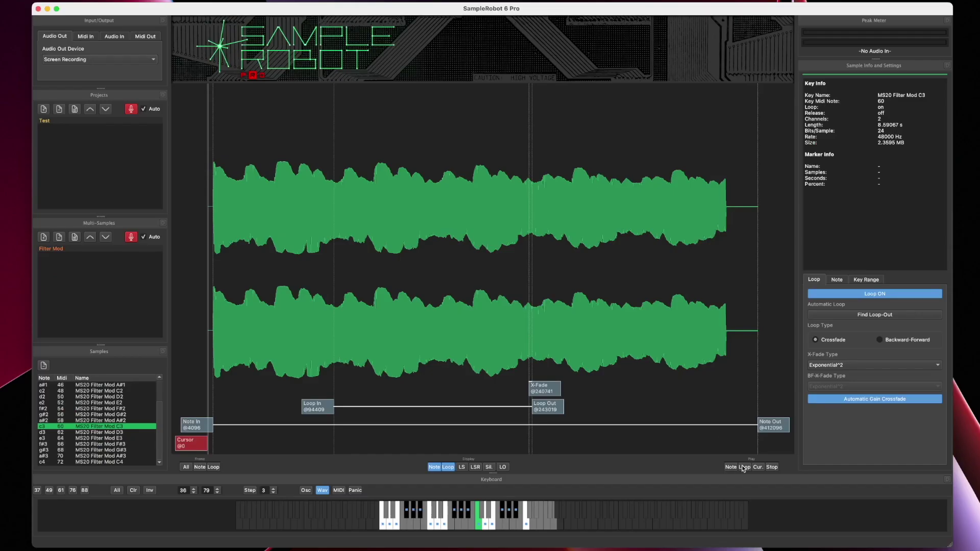
left_click(551, 393)
key("space")
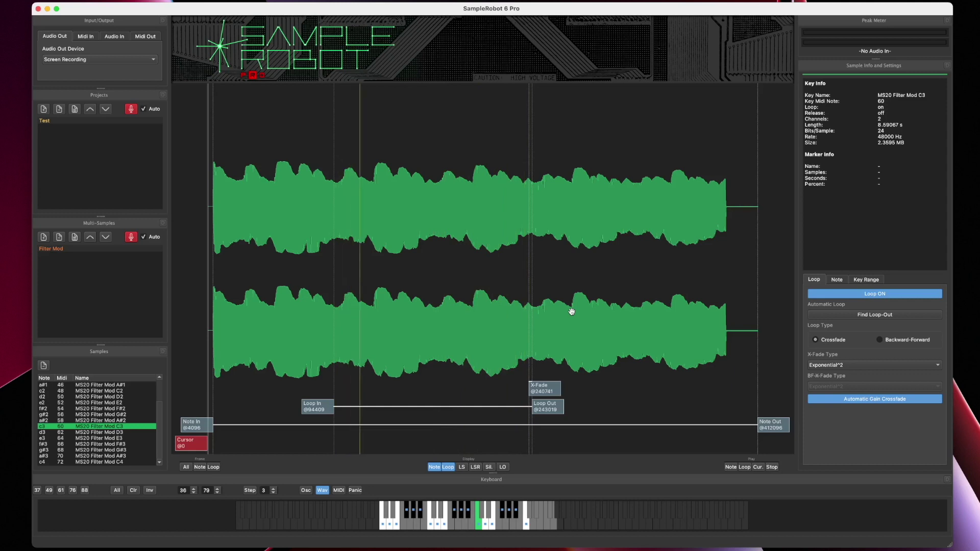
Step: Lengthen the crossfade further during loop playback, settling the X-Fade marker at about 238010
mouse_move(554, 390)
left_click_drag(553, 390, 546, 391)
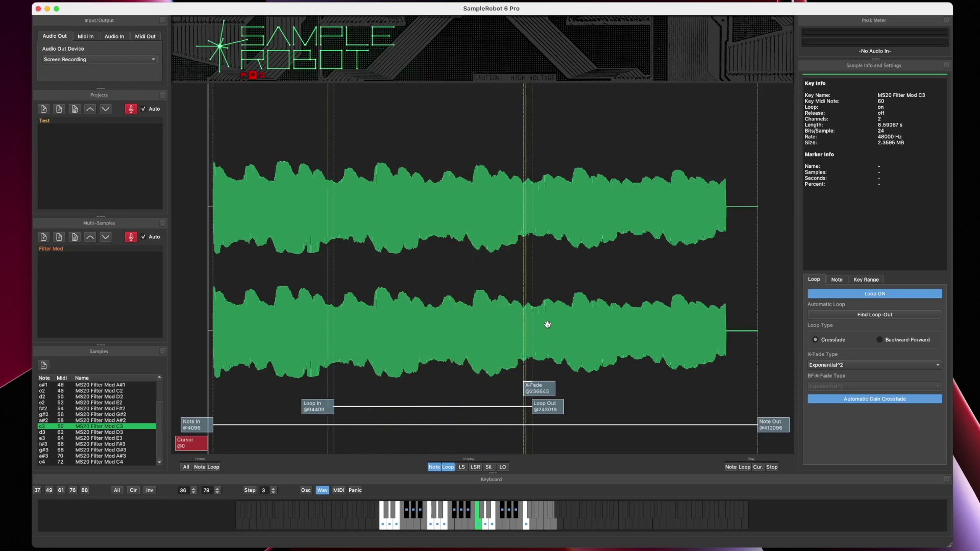
left_click_drag(536, 389, 539, 388)
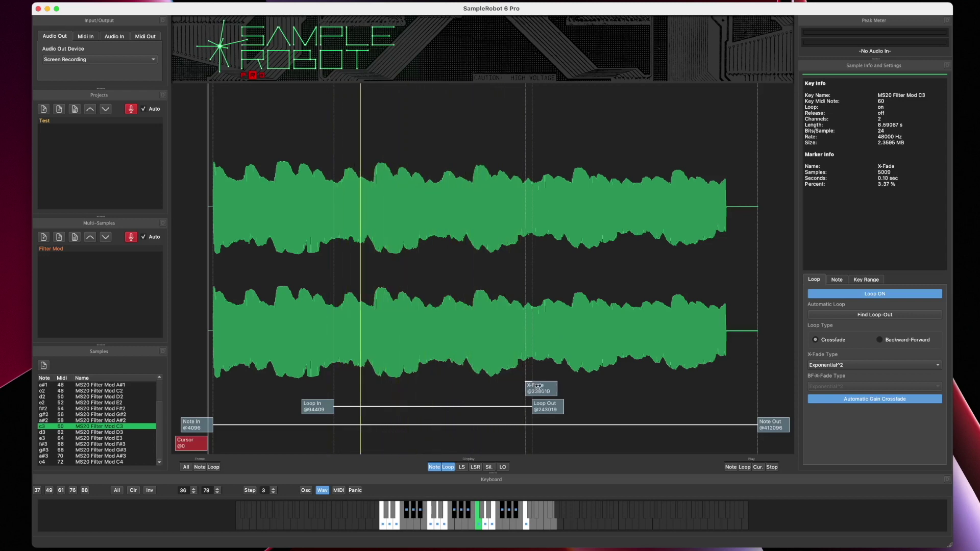